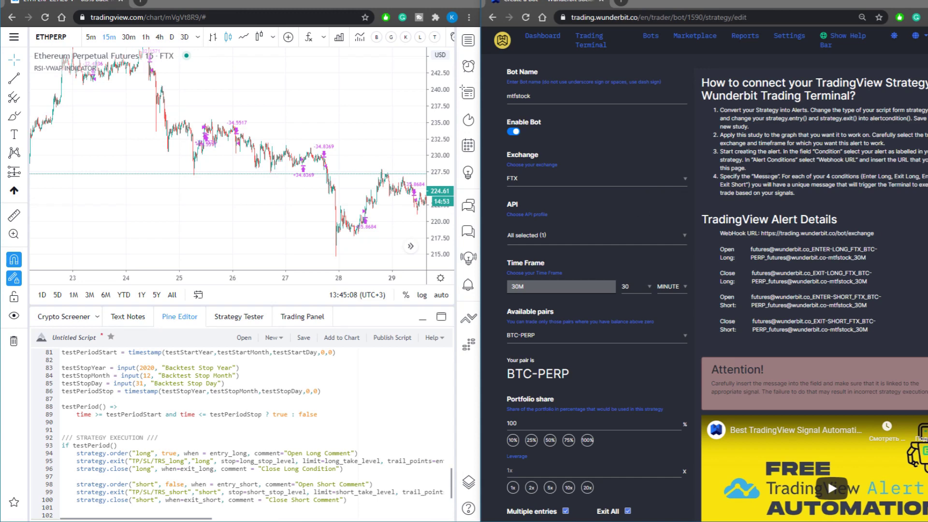
- Replace the comment "Open Long Comment" in the long strategy.order line with the bot's Open Long (ENTER-LONG) alert message
left_click(441, 316)
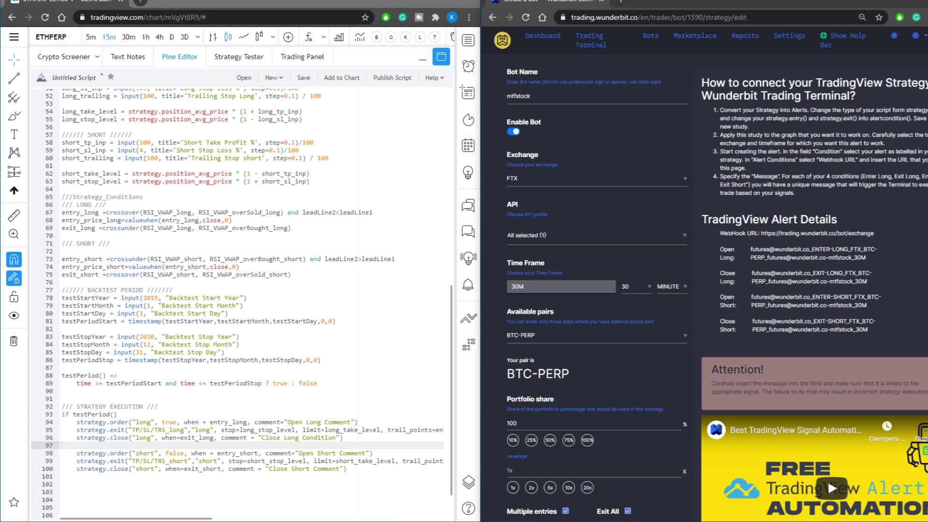
triple_click(807, 253)
key("ctrl+c")
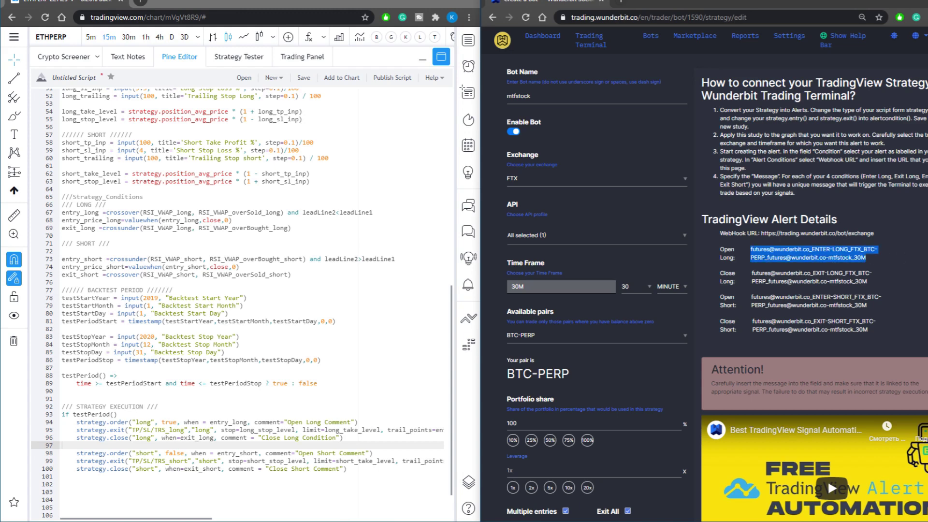
left_click(345, 422)
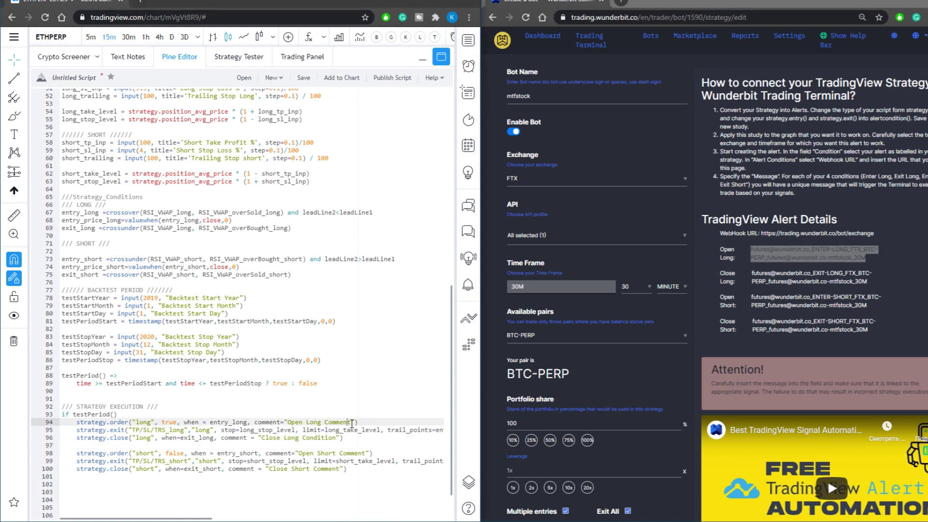
left_click_drag(350, 422, 287, 421)
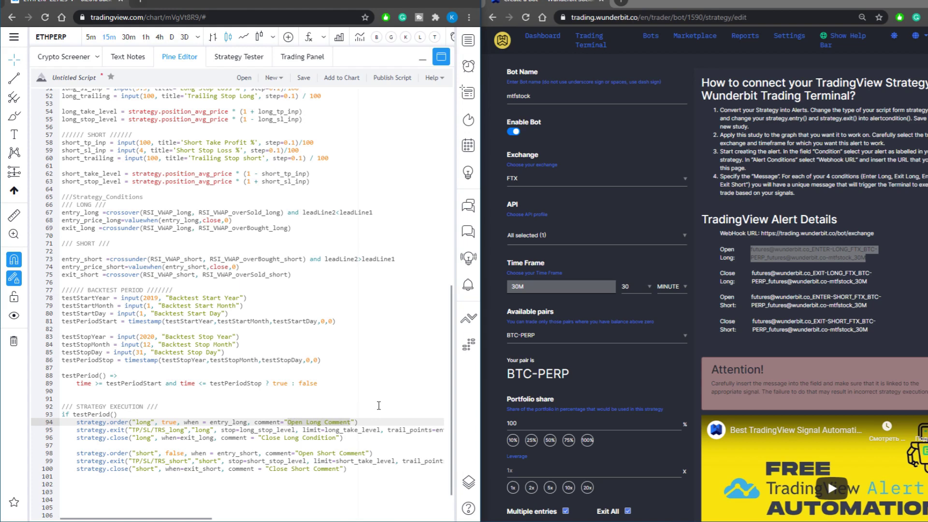
key("ctrl+v")
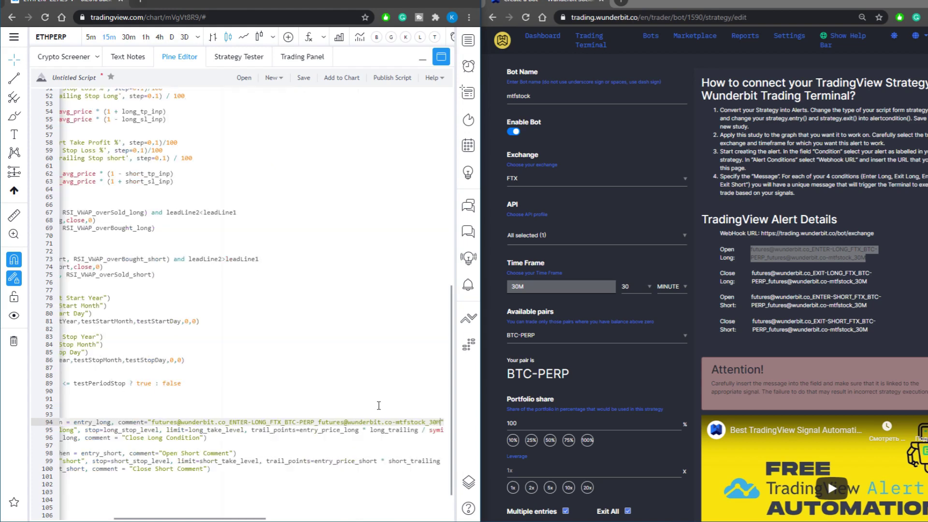
- Replace the comment in the TP/SL/TRS_long strategy.exit line with the bot's Close Long (EXIT-LONG) alert message
left_click_drag(365, 430, 48, 431)
left_click(88, 433)
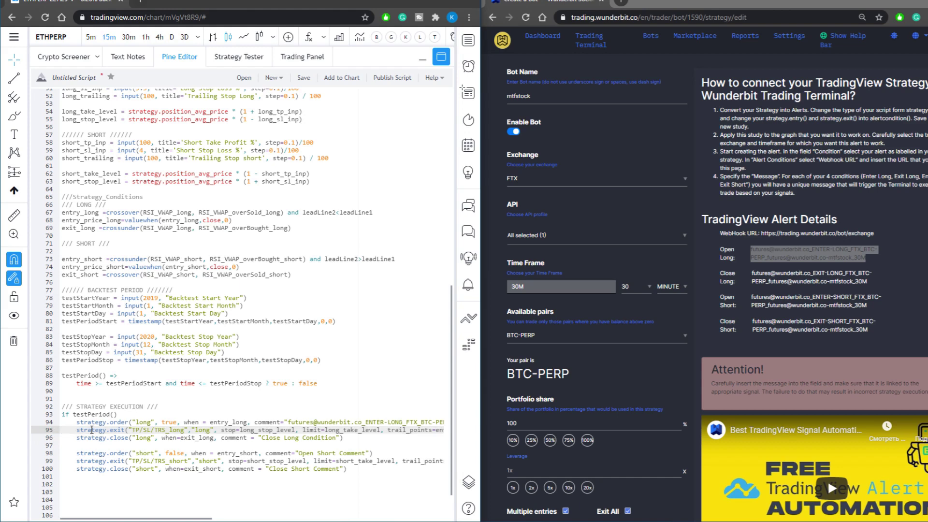
mouse_move(119, 430)
left_click(771, 281)
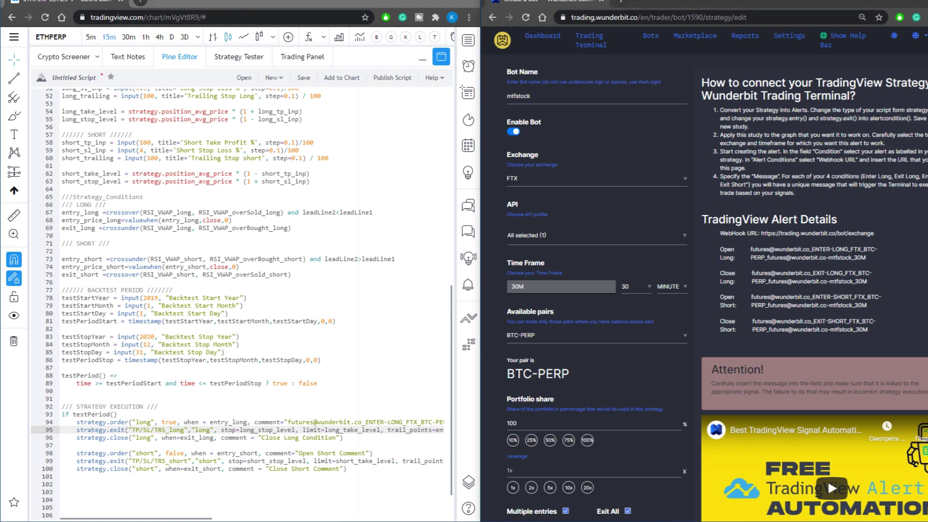
triple_click(772, 281)
key("ctrl+c")
left_click(337, 429)
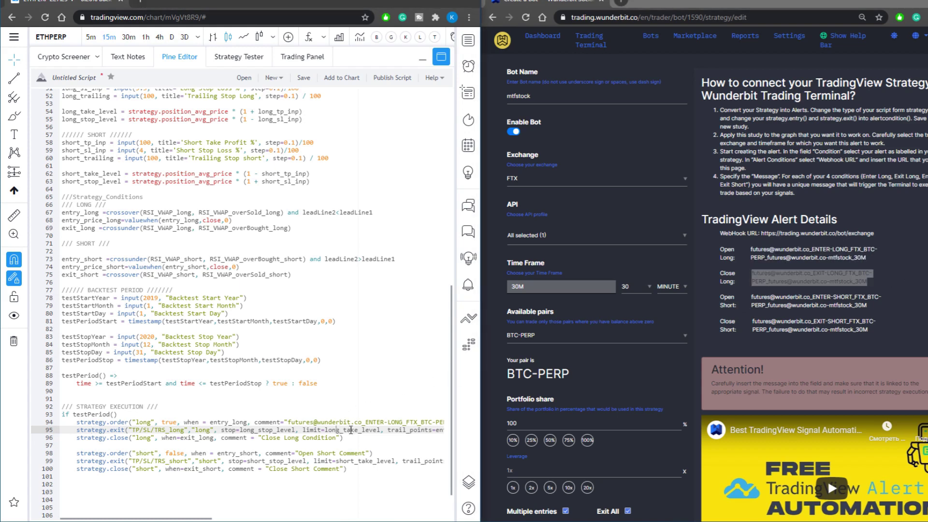
mouse_move(359, 430)
left_mouse_down()
mouse_move(459, 433)
mouse_move(360, 429)
mouse_move(367, 429)
left_mouse_up()
left_click(434, 430)
key("ctrl+v")
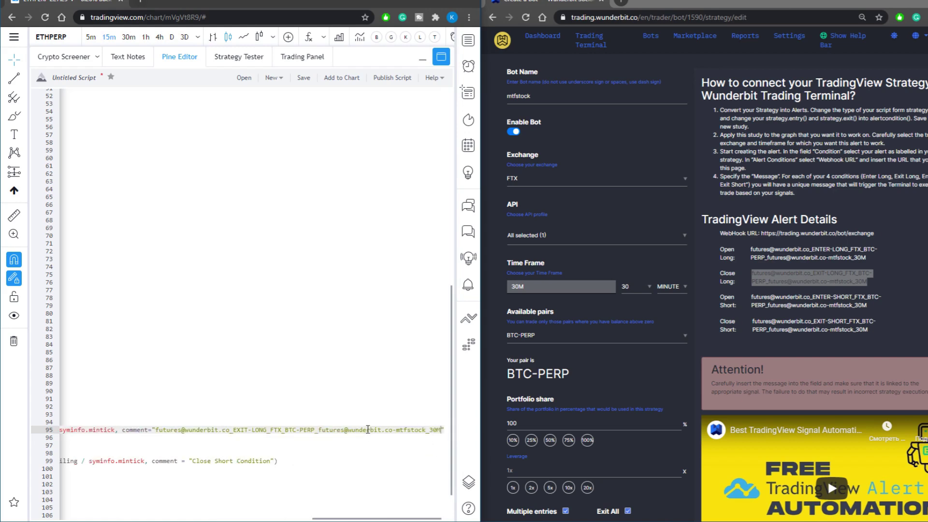
- Replace the comment "Close Long Condition" in the long strategy.close line with the same Close Long (EXIT-LONG) alert message
left_click_drag(364, 515, 300, 515)
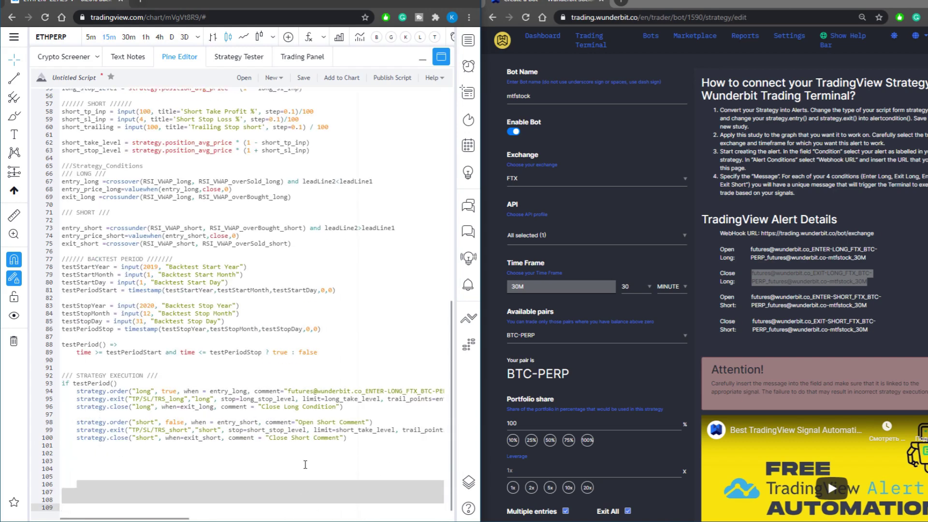
left_click(305, 462)
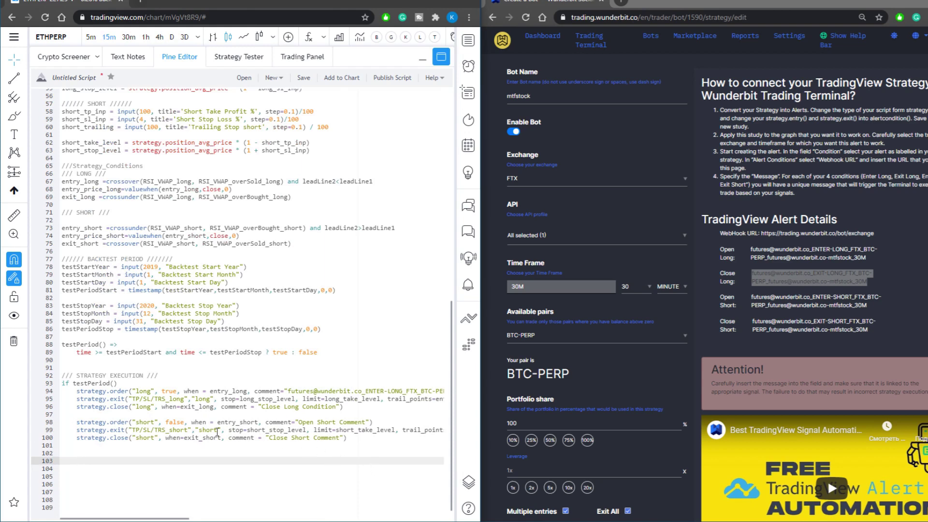
left_click_drag(335, 407, 262, 407)
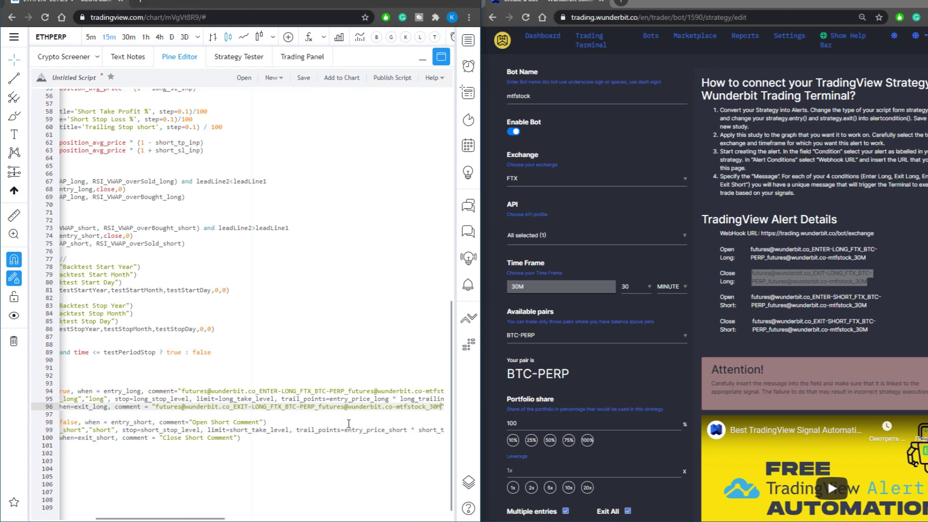
key("ctrl+v")
left_click(192, 413)
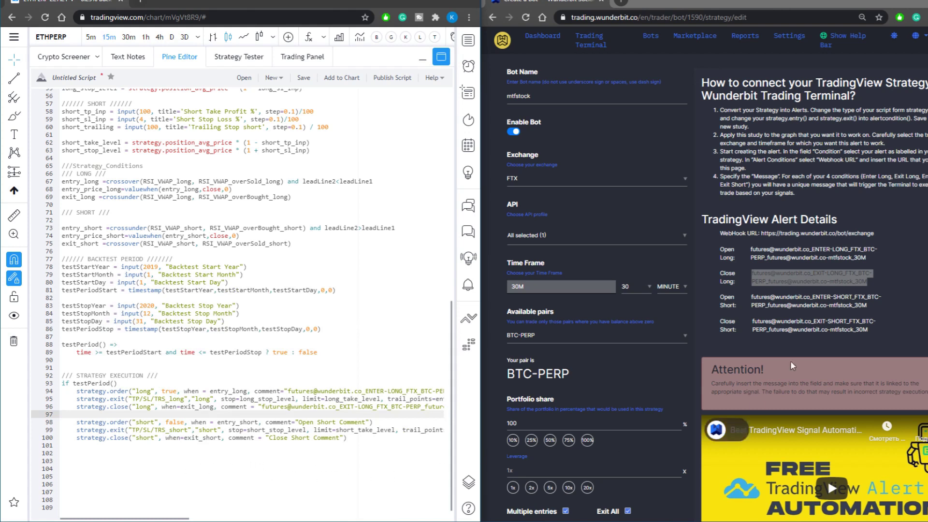
- Replace the comment "Open Short Comment" in the short strategy.order line with the bot's Open Short (ENTER-SHORT) alert message
left_click(868, 306)
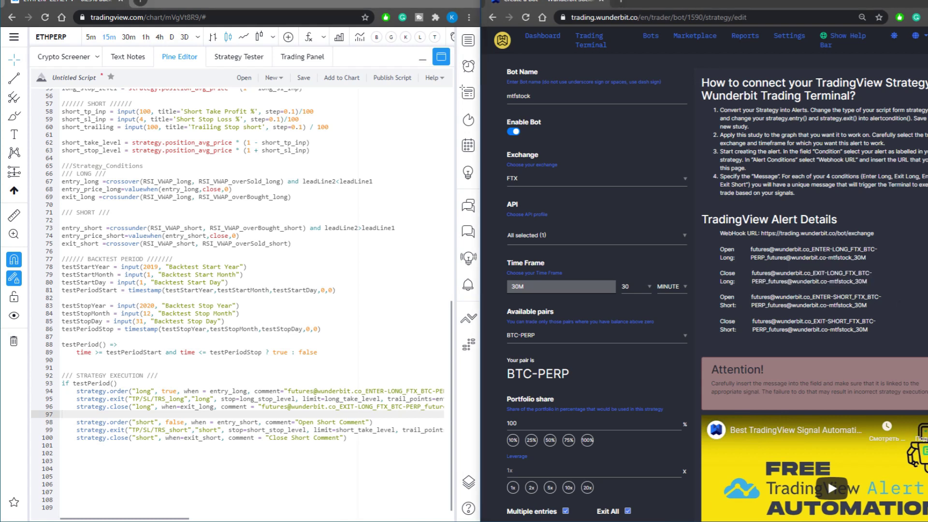
left_click_drag(868, 305, 751, 296)
key("ctrl+c")
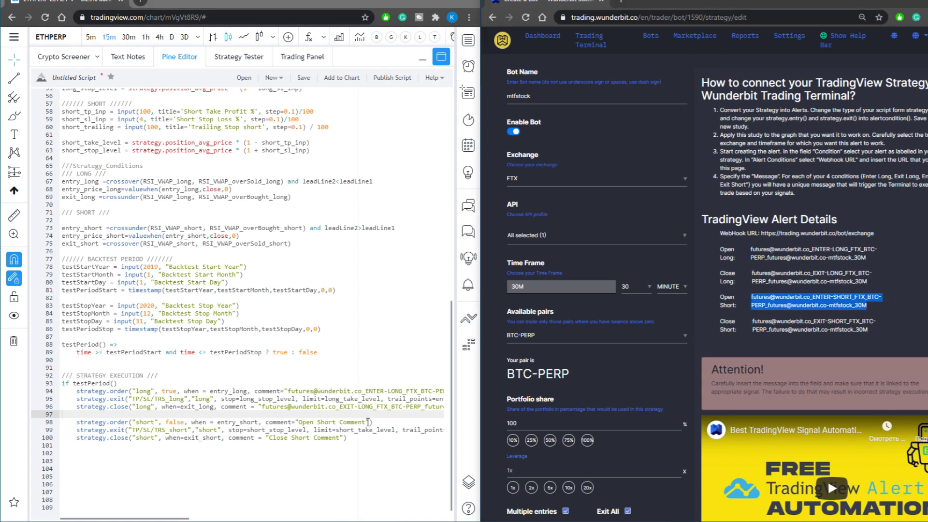
double_click(360, 422)
left_click_drag(329, 423, 299, 423)
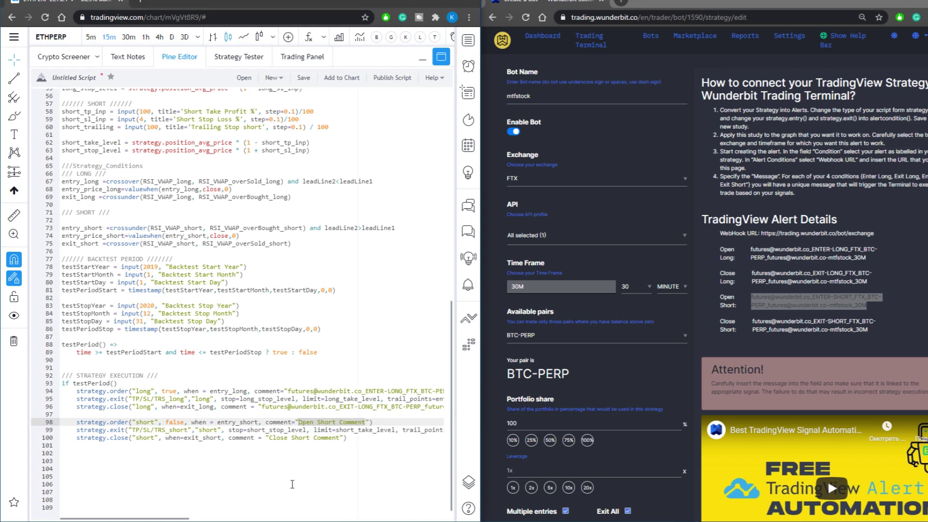
key("ctrl+v")
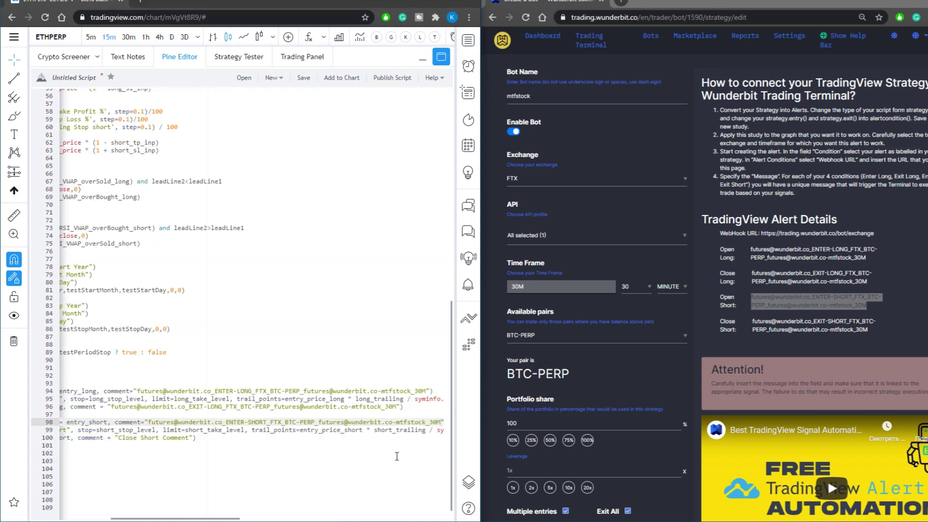
- Replace the comment "Close Short Condition" in the TP/SL/TRS_short strategy.exit line with the bot's Close Short (EXIT-SHORT) alert message
left_click(432, 430)
key("End")
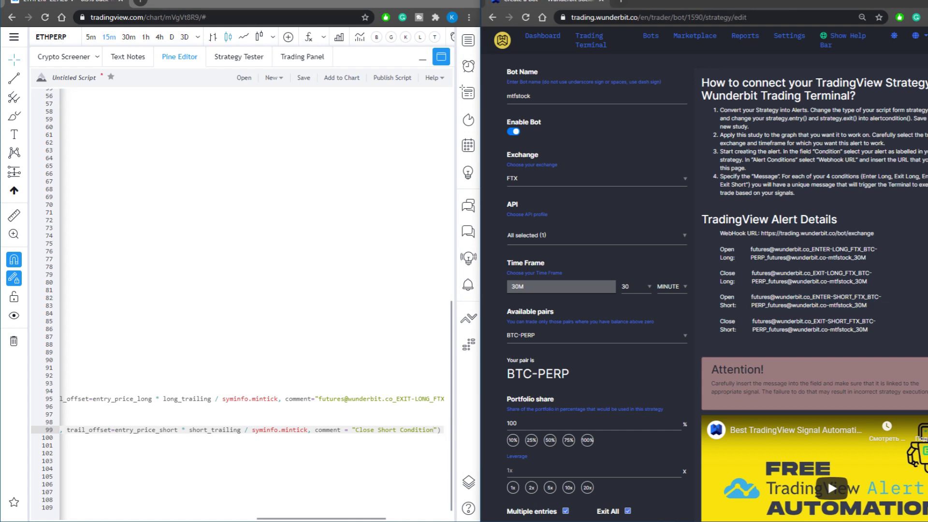
triple_click(811, 325)
key("ctrl+c")
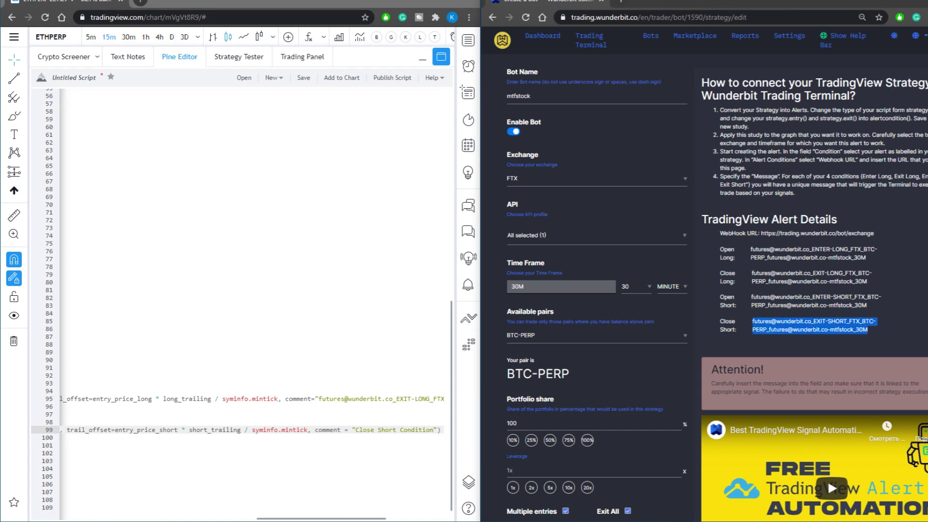
left_click_drag(434, 430, 355, 429)
key("ctrl+v")
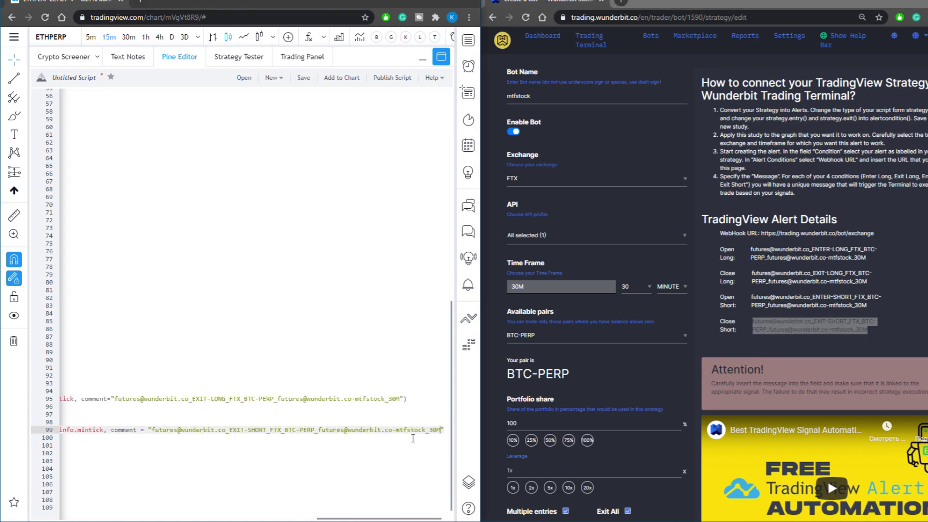
- Replace the comment "Close Short Comment" in the short strategy.close line with the same Close Short (EXIT-SHORT) alert message
left_click(413, 447)
left_click(250, 462)
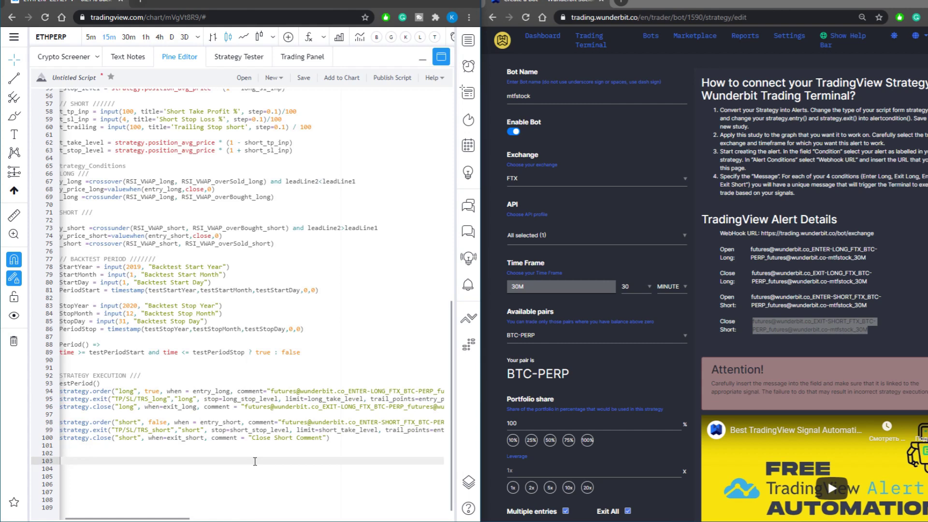
left_click_drag(325, 437, 251, 437)
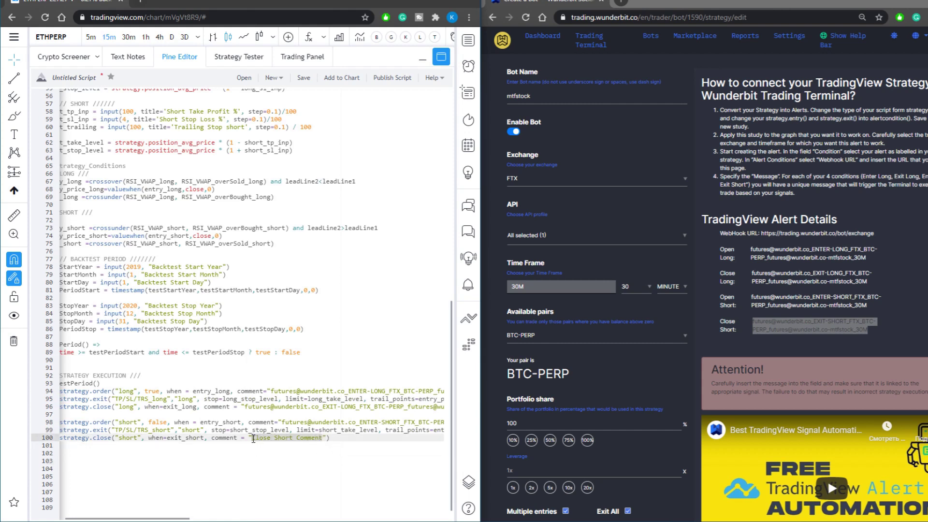
key("ctrl+v")
left_click(327, 463)
left_click_drag(327, 463, 77, 456)
left_click(125, 465)
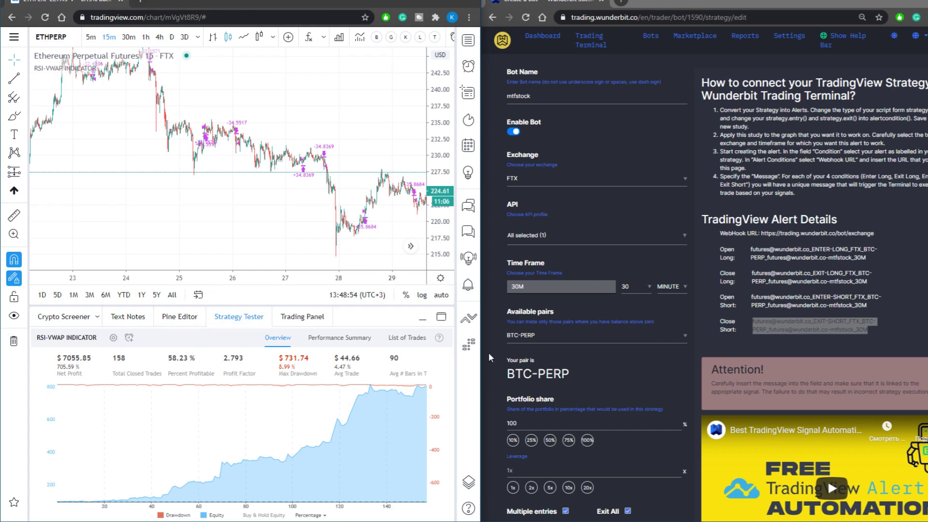
- Create an alert for the RSI-VWAP INDICATOR strategy, replacing its default message with text copied from another window
left_click(129, 338)
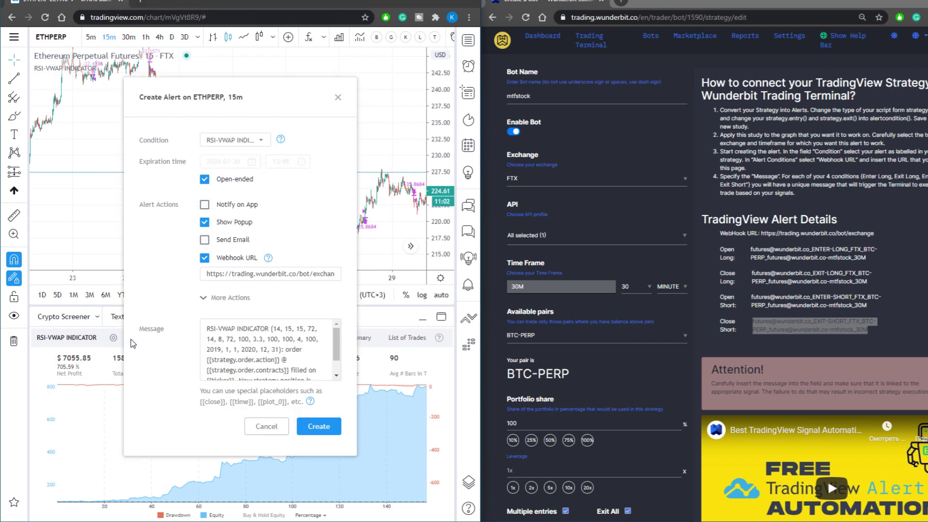
left_click(273, 350)
key("ctrl+a")
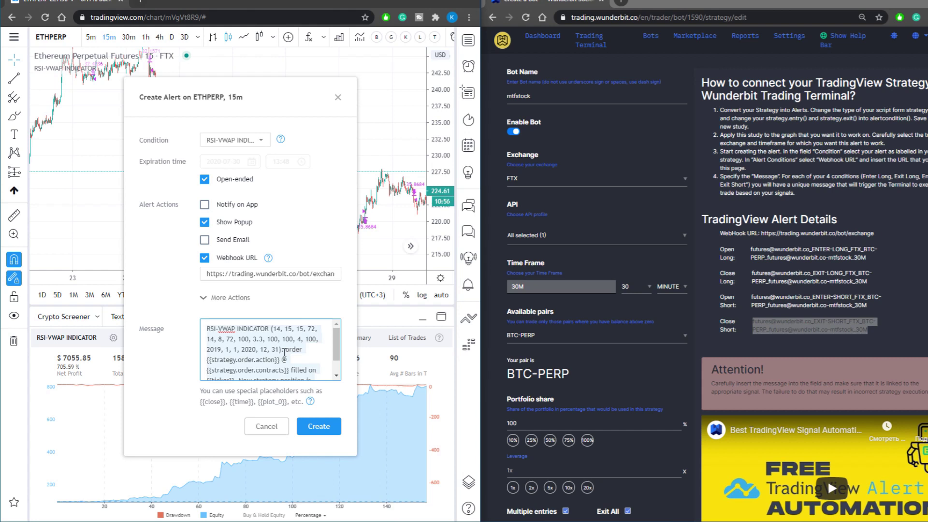
key("BackSpace")
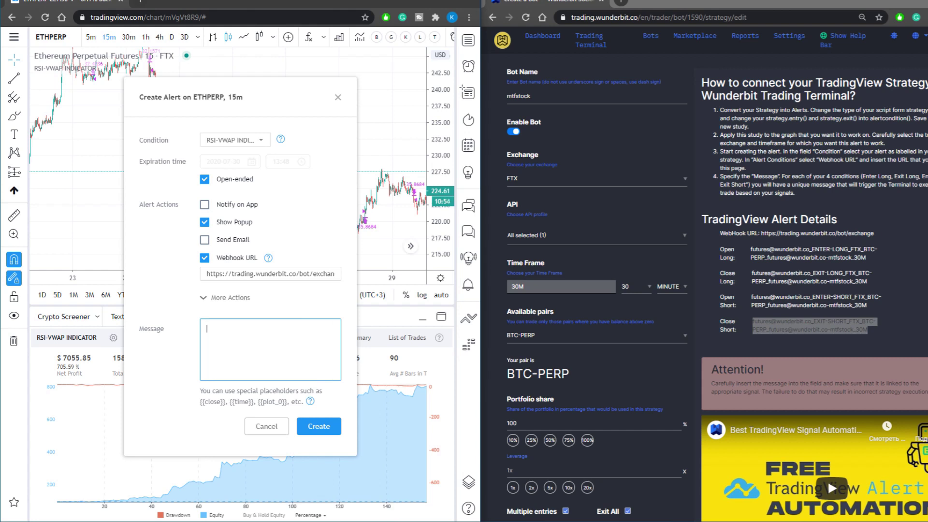
key("alt+Tab")
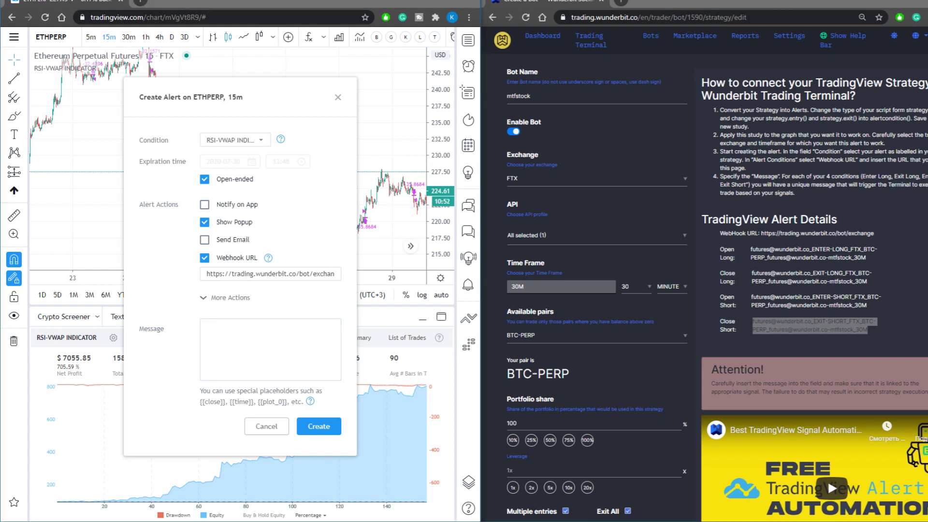
left_click(227, 334)
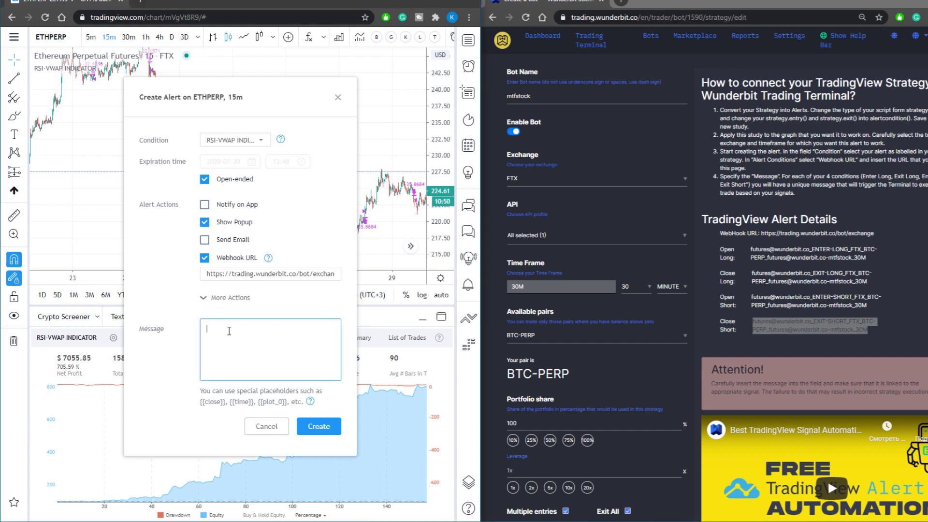
type("{{strategy.order.comment}}")
left_click(319, 426)
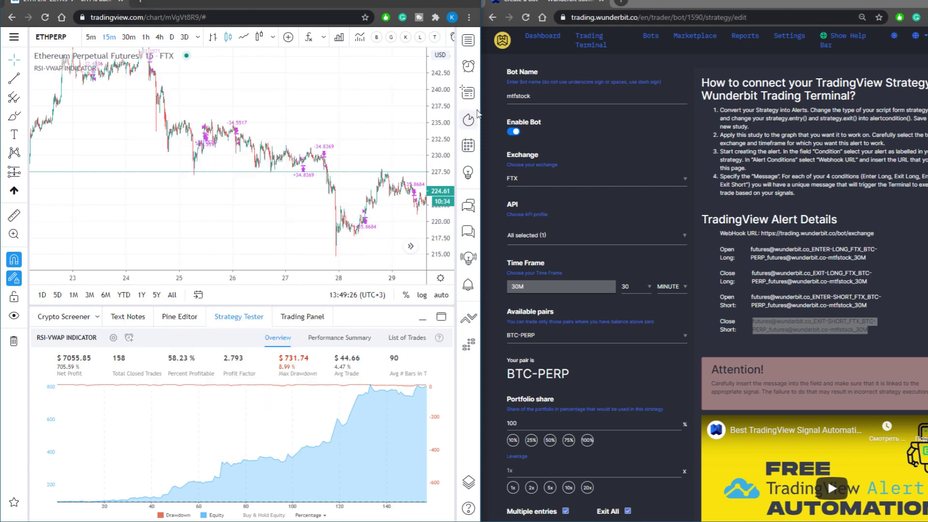
- Submit the mtfstock bot's settings to update its strategy on the Wunderbit page
scroll(725, 419, "down", 4)
scroll(736, 417, "down", 2)
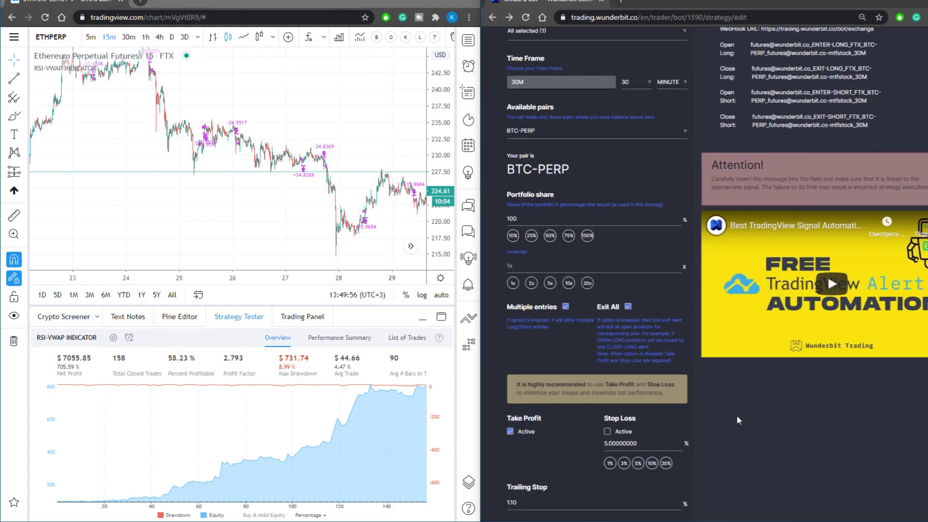
left_click(606, 473)
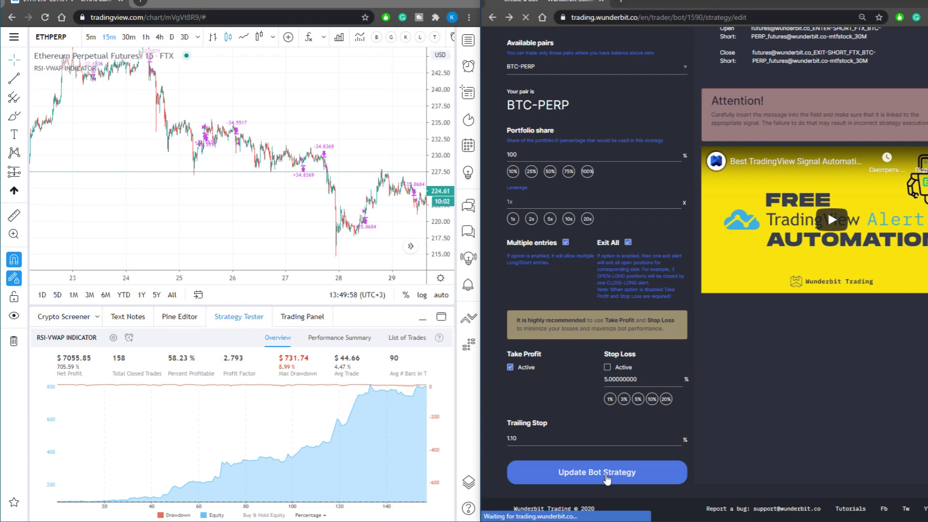